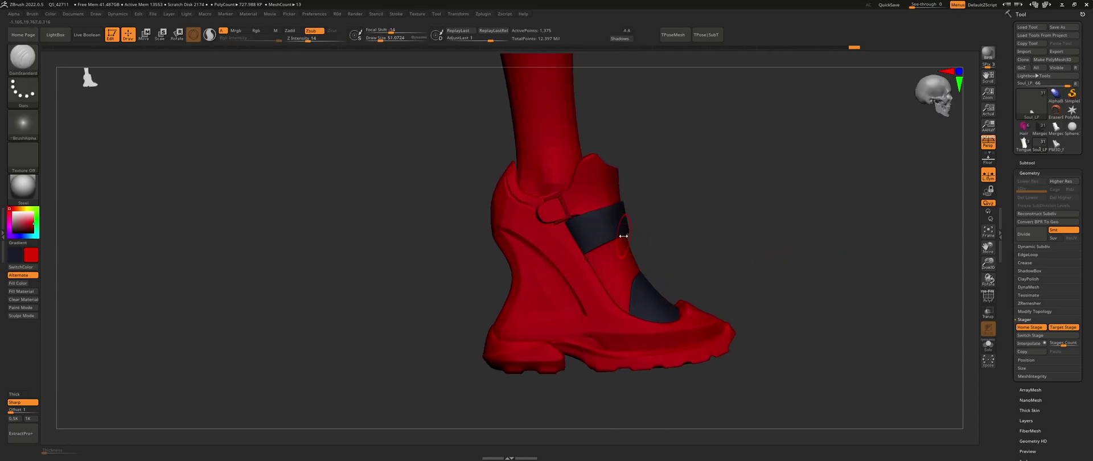
# Show the wireframe of the shoe's low-poly mesh and step back through the undo history
pyautogui.hotkey('shift', 'f')
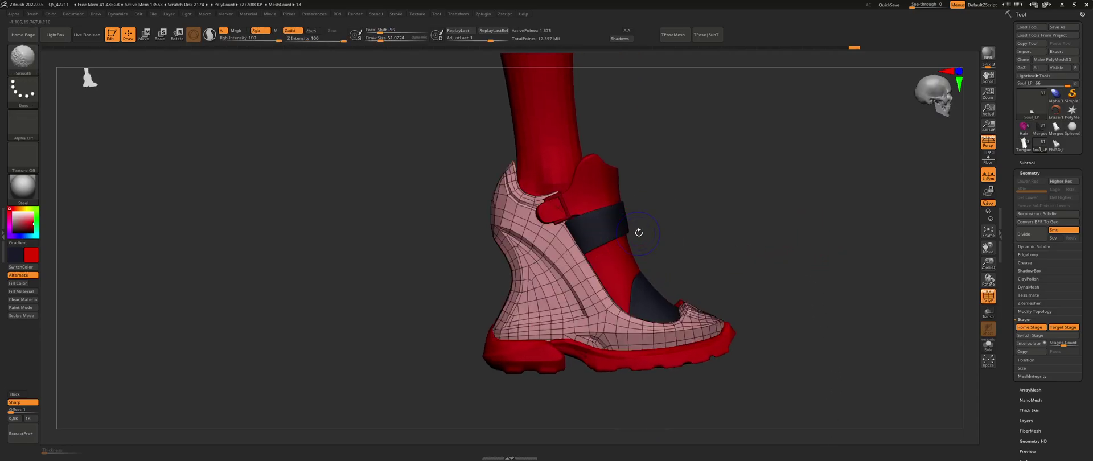
pyautogui.moveTo(704, 217)
pyautogui.mouseDown()
pyautogui.moveTo(692, 214)
pyautogui.moveTo(639, 263)
pyautogui.moveTo(622, 234)
pyautogui.moveTo(597, 263)
pyautogui.moveTo(599, 277)
pyautogui.moveTo(656, 306)
pyautogui.moveTo(612, 284)
pyautogui.mouseUp()
pyautogui.hotkey('ctrl', 'z')
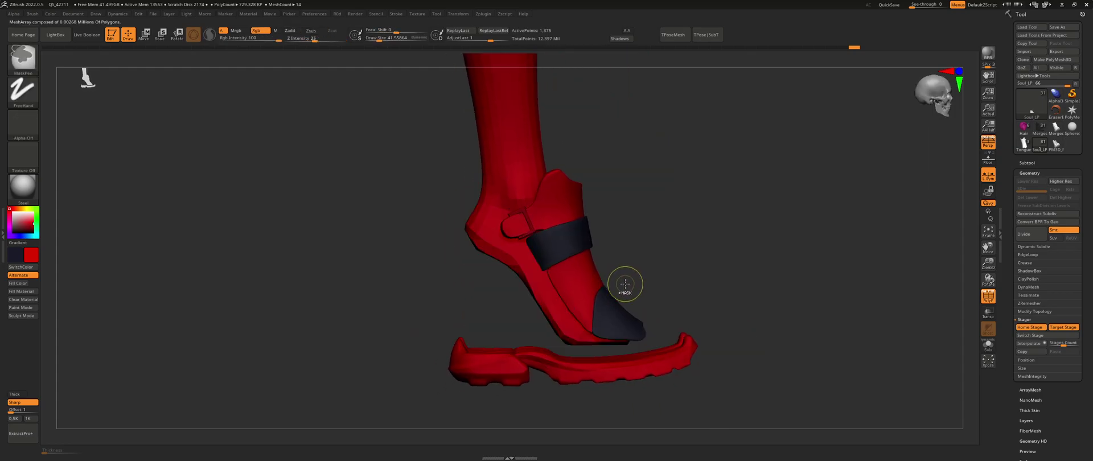
pyautogui.hotkey('ctrl', 'z')
pyautogui.hotkey('ctrl', 'z')
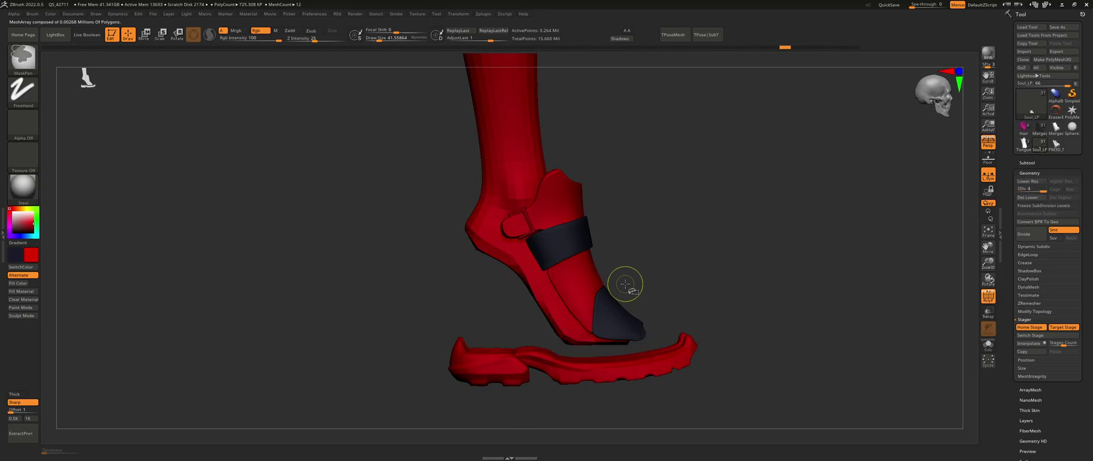
# Redo the history steps to bring back the high-resolution wedge shoe, and hide the wireframe
pyautogui.hotkey('ctrl', 'shift', 'z')
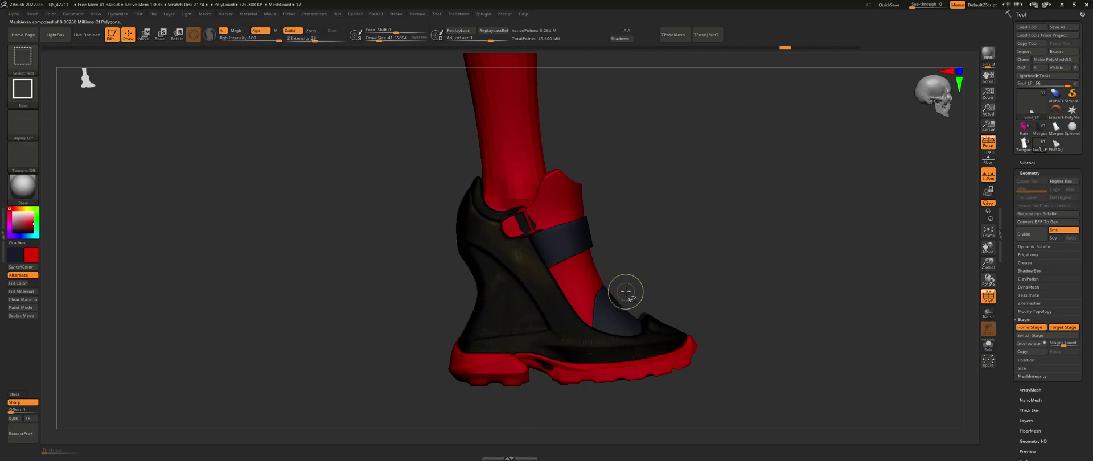
pyautogui.hotkey('ctrl', 'shift', 'z')
pyautogui.moveTo(626, 289)
pyautogui.mouseDown()
pyautogui.moveTo(489, 302)
pyautogui.moveTo(573, 305)
pyautogui.mouseUp()
pyautogui.hotkey('shift', 'f')
pyautogui.hotkey('ctrl', 'shift', 'z')
pyautogui.hotkey('ctrl', 'shift', 'z')
pyautogui.hotkey('ctrl', 'shift', 'z')
pyautogui.hotkey('ctrl', 'shift', 'z')
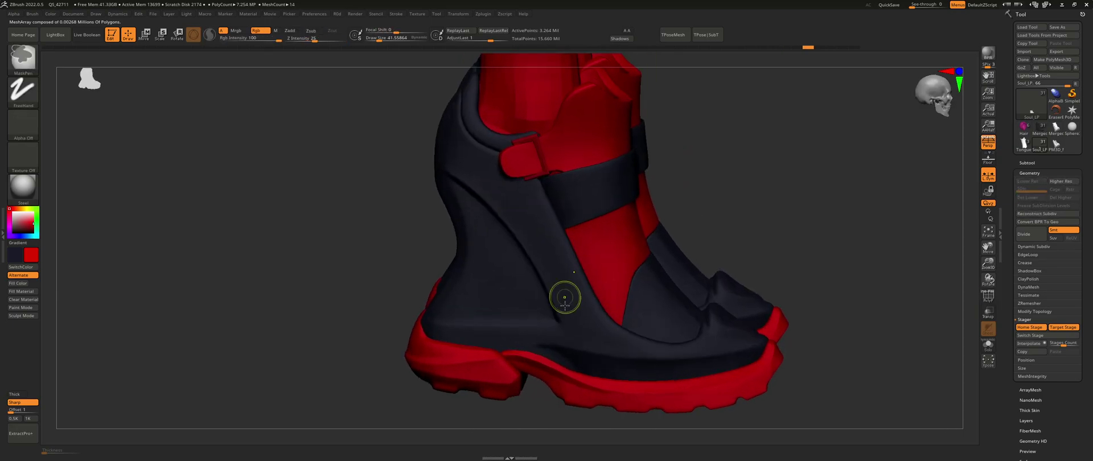
# Step forward through the shoe's history and examine both wedge shoes together on the legs
pyautogui.moveTo(521, 212)
pyautogui.mouseDown(button='right')
pyautogui.moveTo(576, 254)
pyautogui.moveTo(504, 228)
pyautogui.moveTo(562, 226)
pyautogui.moveTo(477, 256)
pyautogui.moveTo(553, 248)
pyautogui.mouseUp(button='right')
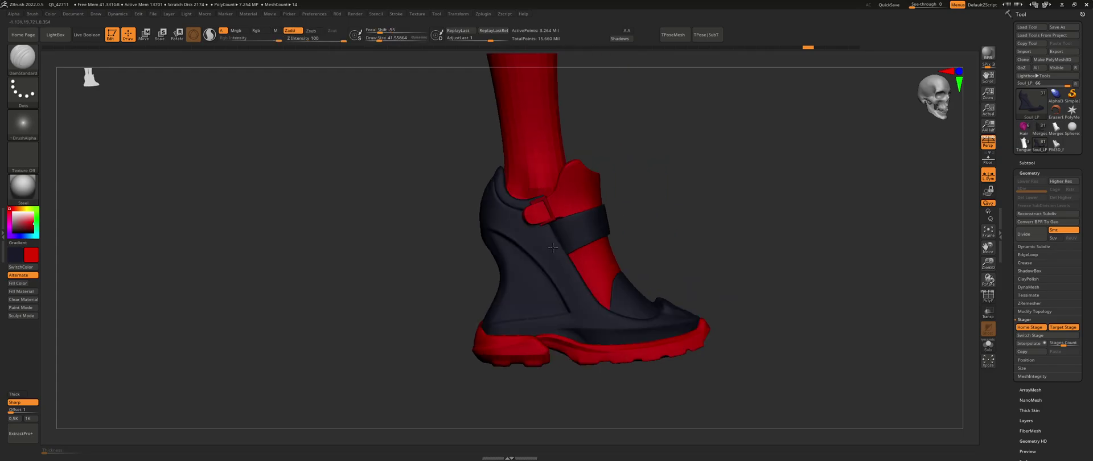
pyautogui.hotkey('ctrl', 'shift', 'z')
pyautogui.hotkey('ctrl', 'shift', 'z')
pyautogui.hotkey('ctrl', 'shift', 'z')
pyautogui.hotkey('ctrl', 'shift', 'z')
pyautogui.hotkey('ctrl', 'shift', 'z')
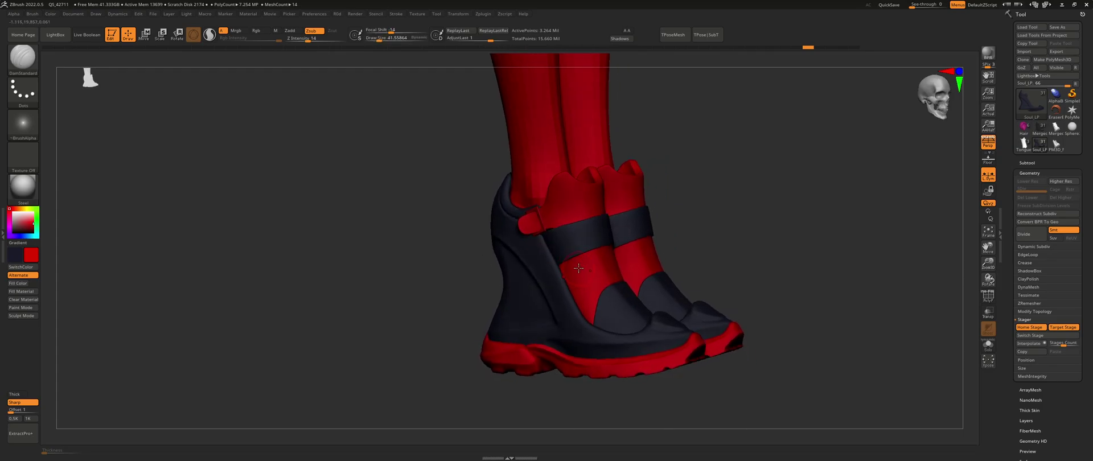
pyautogui.hotkey('ctrl', 'shift', 'z')
pyautogui.hotkey('ctrl', 'shift', 'z')
pyautogui.hotkey('ctrl', 'shift', 'z')
pyautogui.hotkey('ctrl', 'shift', 'z')
pyautogui.hotkey('ctrl', 'shift', 'z')
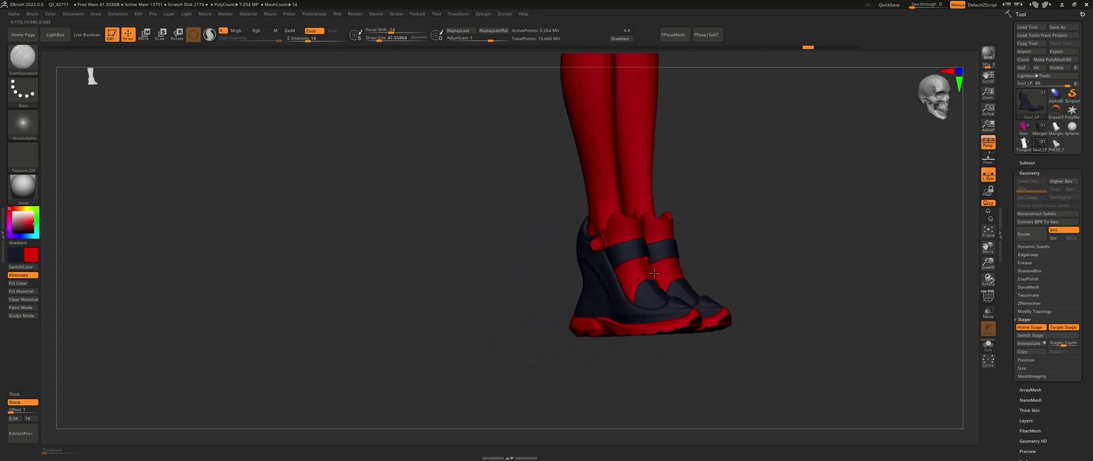
pyautogui.moveTo(654, 273); pyautogui.dragTo(644, 293, button='right')
# Isolate the wedge shoe mesh and examine the mirrored pair with the wireframe display turned on
pyautogui.hotkey('alt', 's')
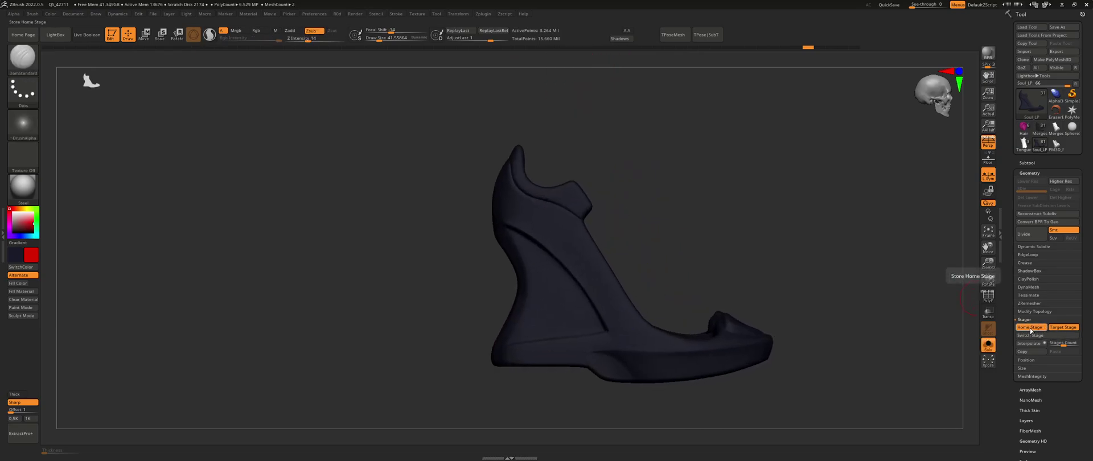
pyautogui.moveTo(808, 293)
pyautogui.mouseDown(button='right')
pyautogui.moveTo(793, 298)
pyautogui.moveTo(790, 271)
pyautogui.mouseUp(button='right')
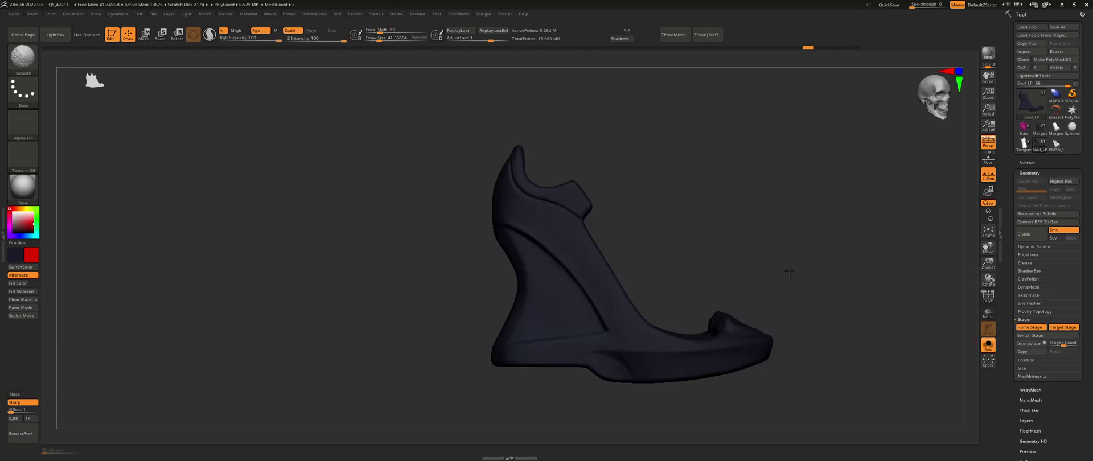
pyautogui.hotkey('alt', 's')
pyautogui.keyDown('alt'); pyautogui.moveTo(705, 276); pyautogui.dragTo(722, 248, button='right'); pyautogui.keyUp('alt')
pyautogui.moveTo(721, 248)
pyautogui.mouseDown(button='right')
pyautogui.moveTo(627, 276)
pyautogui.moveTo(732, 269)
pyautogui.moveTo(626, 269)
pyautogui.moveTo(646, 271)
pyautogui.mouseUp(button='right')
pyautogui.hotkey('alt', 's')
pyautogui.hotkey('shift', 'f')
pyautogui.press('s')
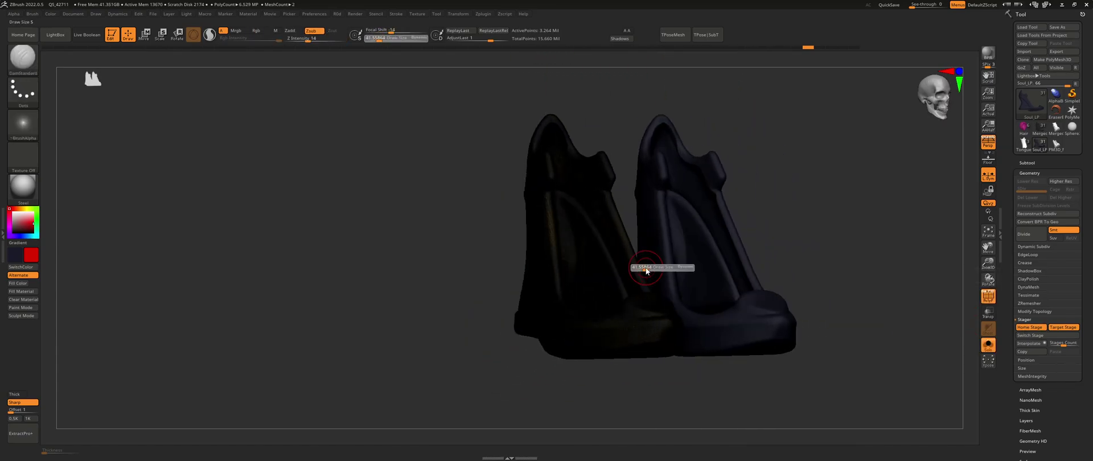
pyautogui.moveTo(585, 248); pyautogui.dragTo(681, 239, button='right')
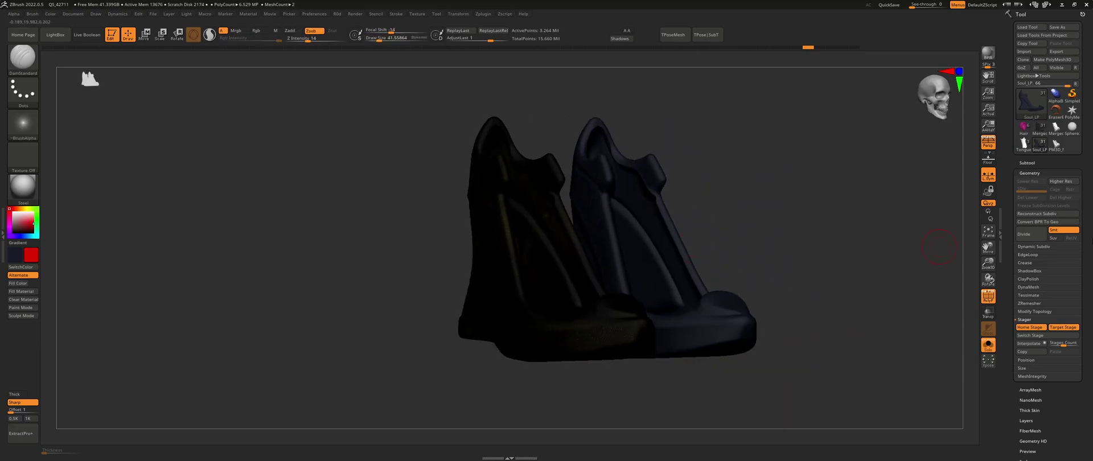
# Turn off Array Mesh on the shoe, hide the wireframe and view the single shoe on the leg
pyautogui.click(1030, 173)
pyautogui.click(1029, 183)
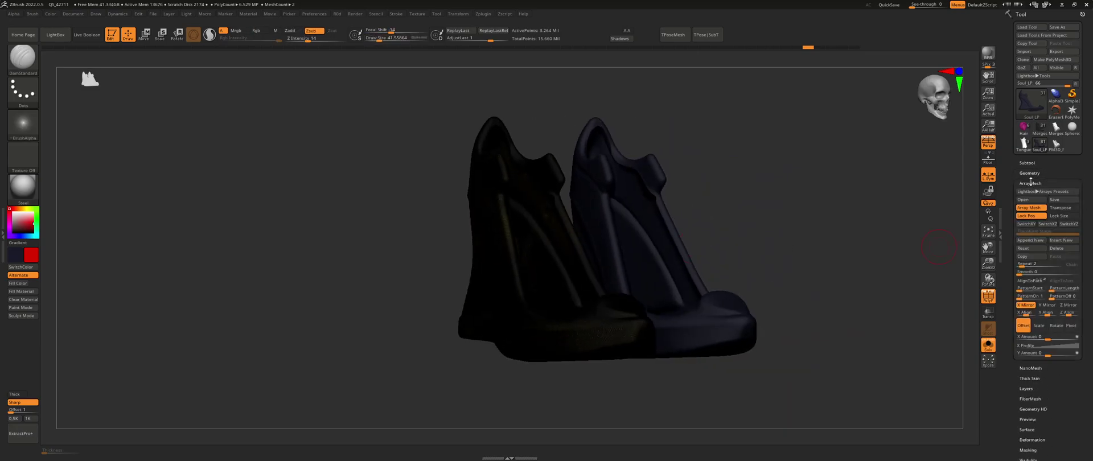
pyautogui.click(1029, 208)
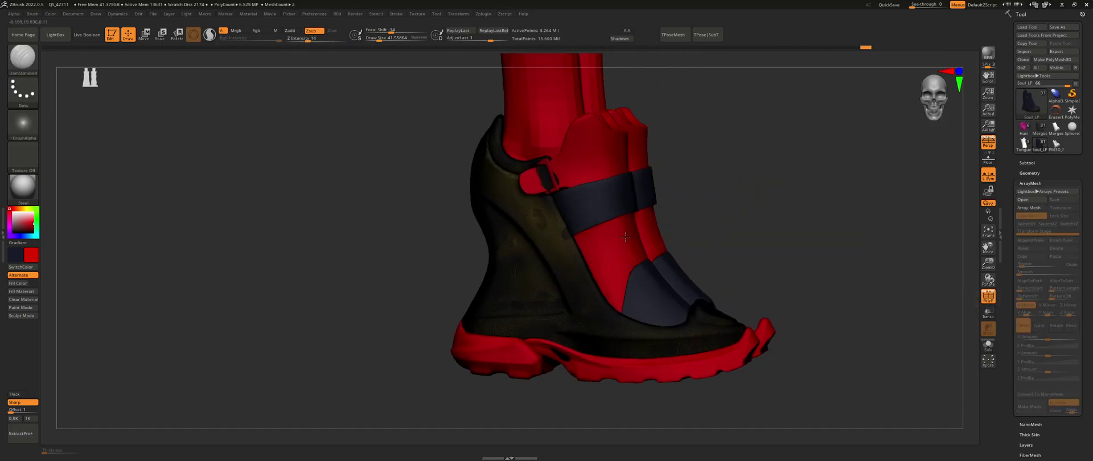
pyautogui.press('s')
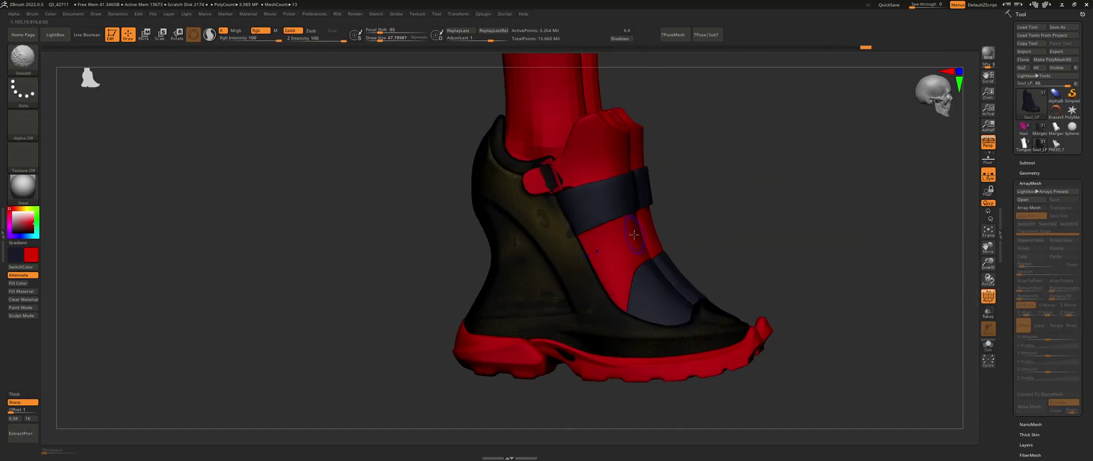
pyautogui.hotkey('shift', 'f')
pyautogui.moveTo(638, 245)
pyautogui.keyDown('ctrl'); pyautogui.mouseDown(button='right')
pyautogui.moveTo(654, 219)
pyautogui.moveTo(668, 268)
pyautogui.mouseUp(button='right'); pyautogui.keyUp('ctrl')
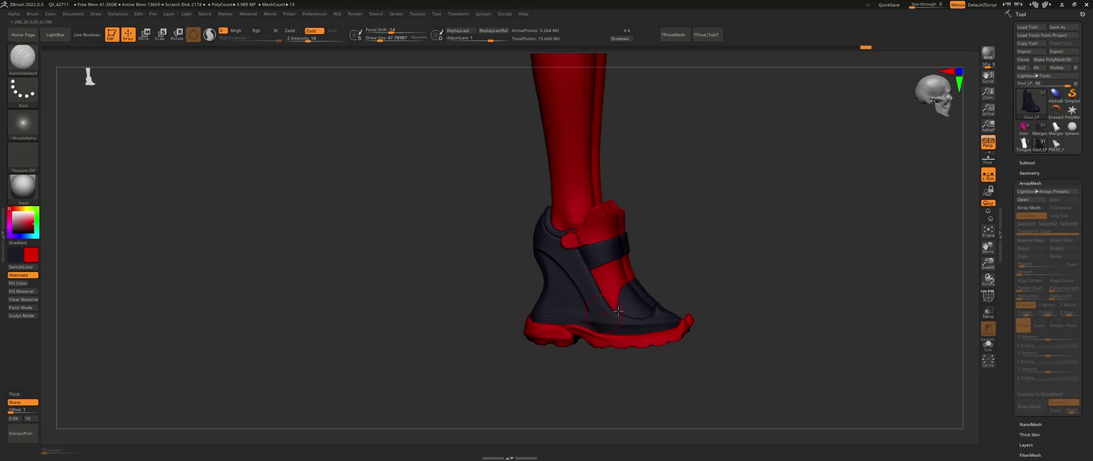
# Open the Deformation settings for the shoe mesh
pyautogui.click(1029, 173)
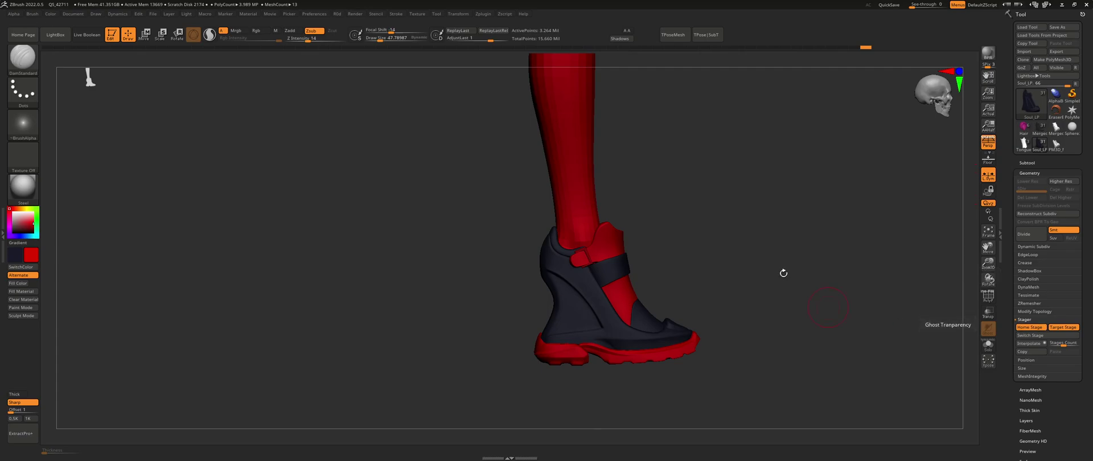
pyautogui.moveTo(784, 273); pyautogui.dragTo(761, 264)
pyautogui.click(1050, 173)
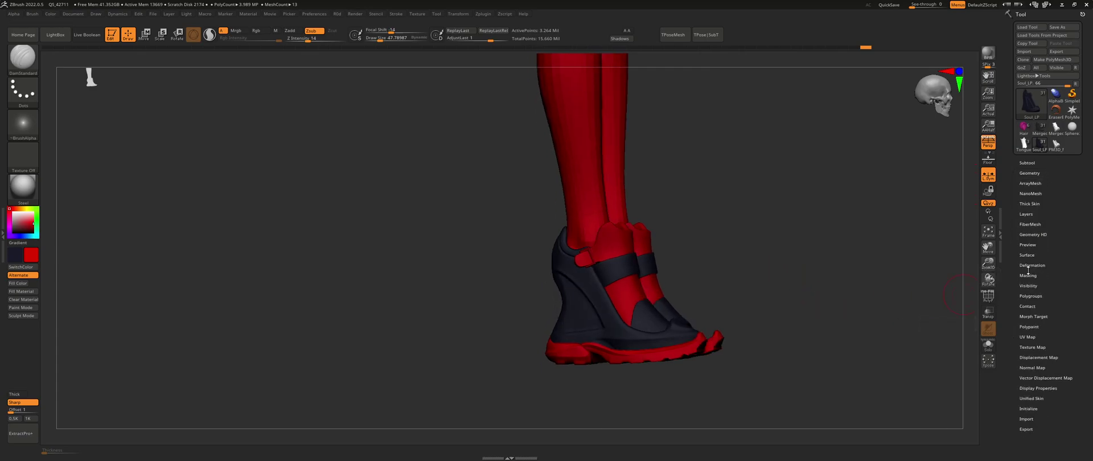
pyautogui.click(1029, 266)
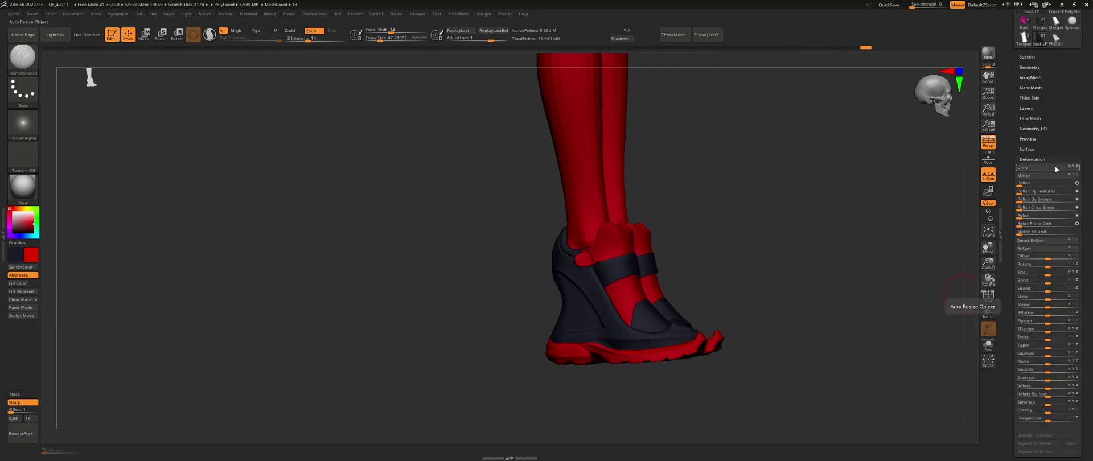
# Isolate the shoe, switch it to its other stored stage and frame it in the view
pyautogui.click(988, 343)
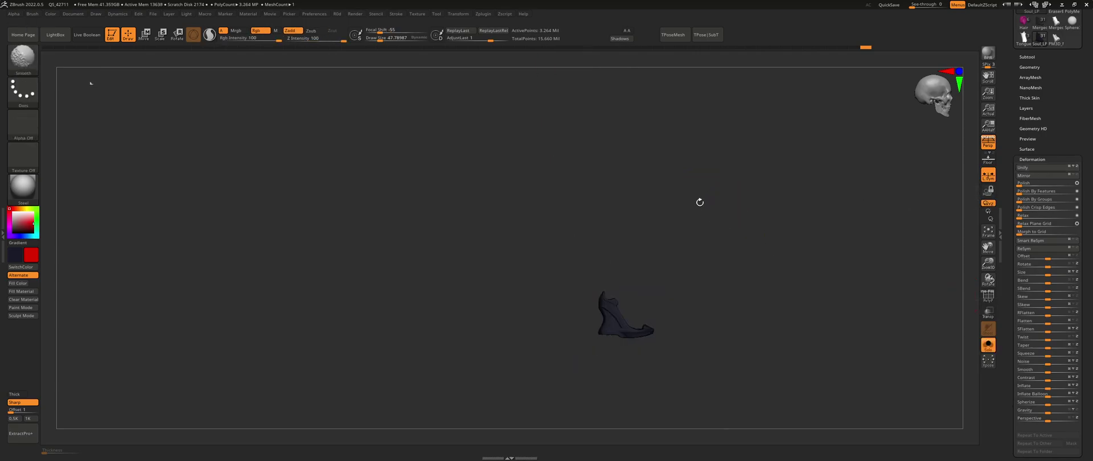
pyautogui.click(1037, 66)
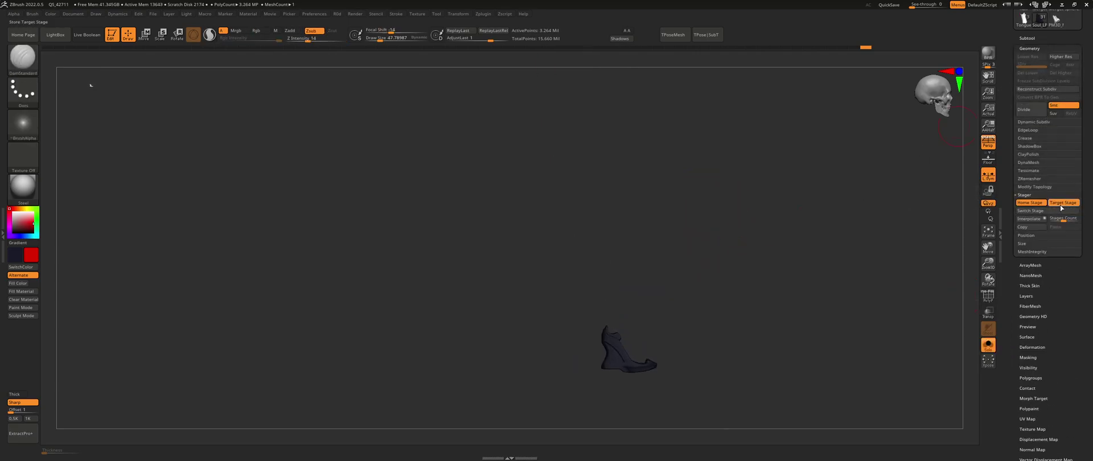
pyautogui.keyDown('shift'); pyautogui.moveTo(712, 227); pyautogui.dragTo(692, 218); pyautogui.keyUp('shift')
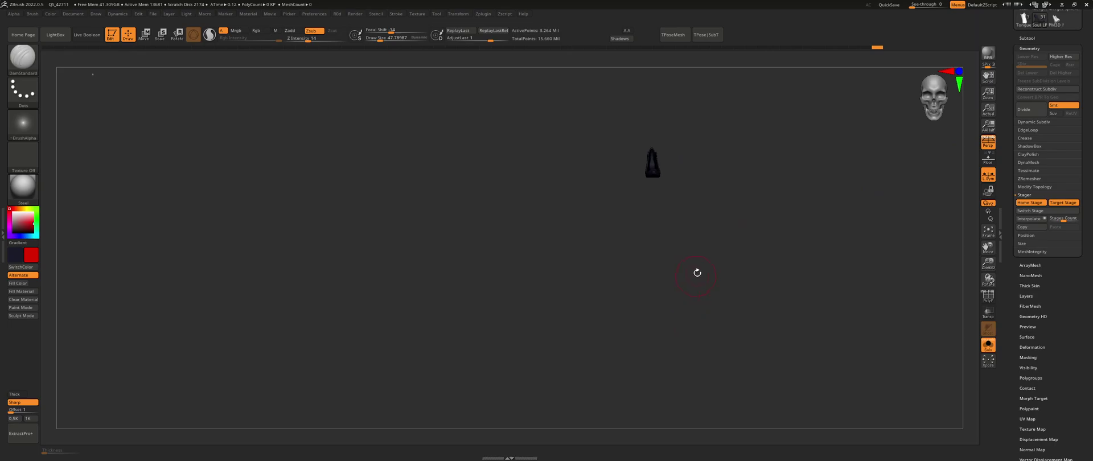
pyautogui.press('f')
pyautogui.keyDown('alt'); pyautogui.moveTo(550, 222); pyautogui.dragTo(620, 214, button='right'); pyautogui.keyUp('alt')
pyautogui.keyDown('ctrl'); pyautogui.moveTo(688, 252); pyautogui.dragTo(641, 223, button='right'); pyautogui.keyUp('ctrl')
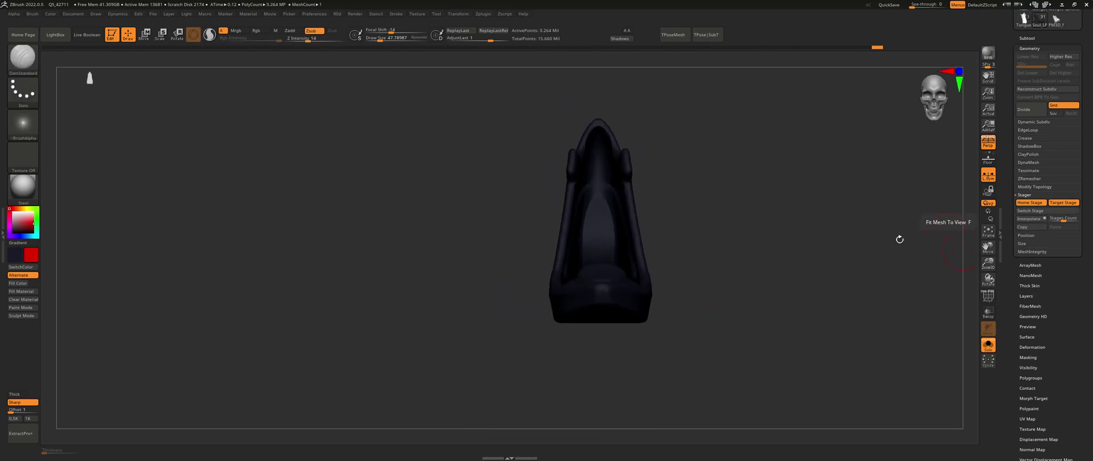
pyautogui.keyDown('ctrl'); pyautogui.moveTo(758, 237); pyautogui.dragTo(655, 235, button='right'); pyautogui.keyUp('ctrl')
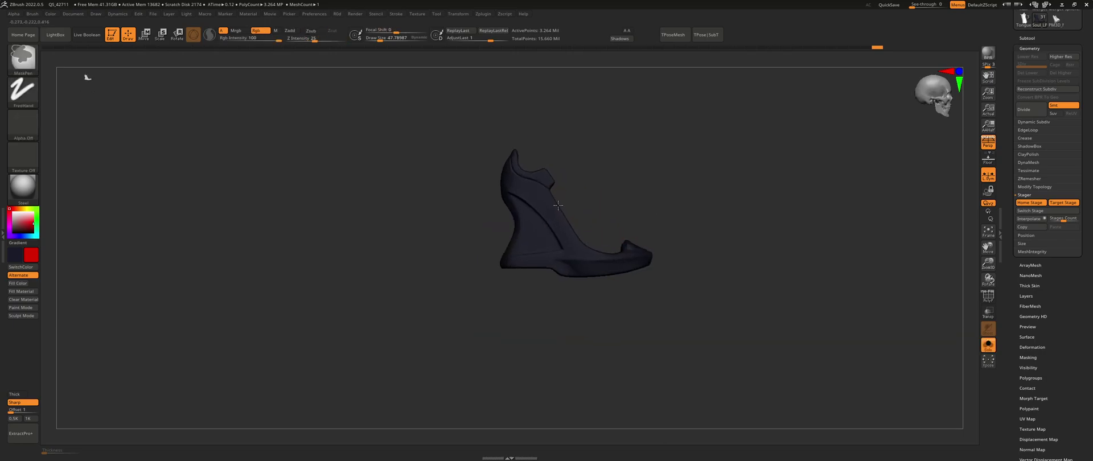
# Turn off perspective distortion and show the floor axes around the isolated shoe
pyautogui.click(988, 144)
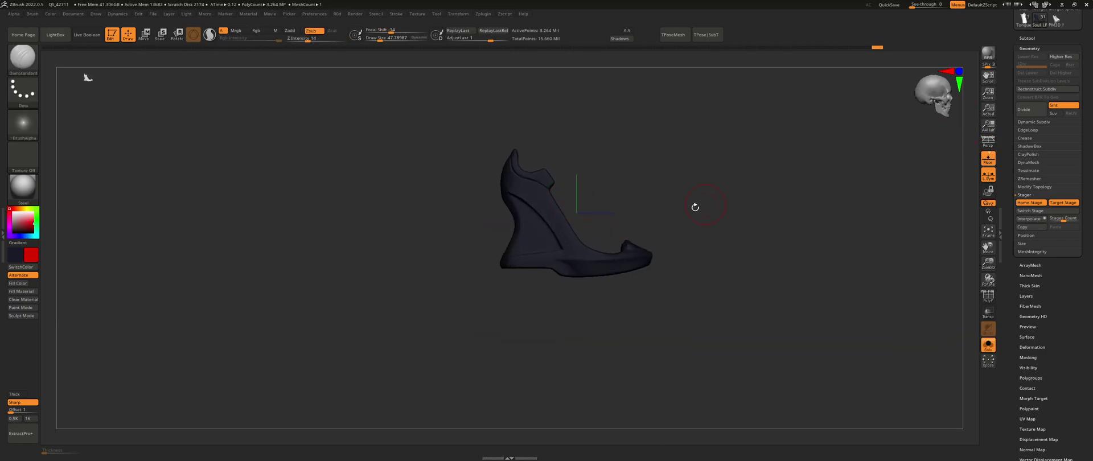
pyautogui.moveTo(695, 208); pyautogui.dragTo(966, 172)
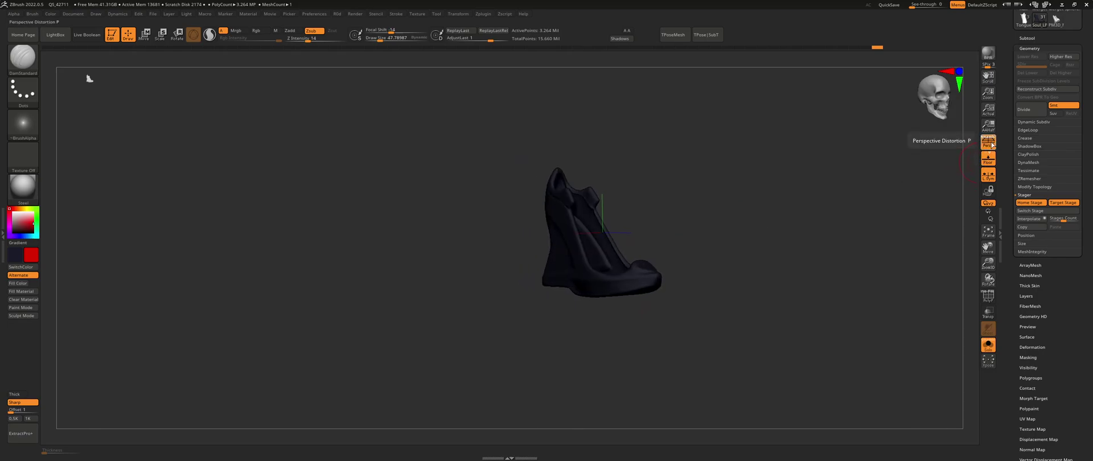
pyautogui.moveTo(695, 244); pyautogui.dragTo(671, 254)
# Show the whole character from the front to compare the shoe's position, and isolate the shoe again
pyautogui.click(989, 345)
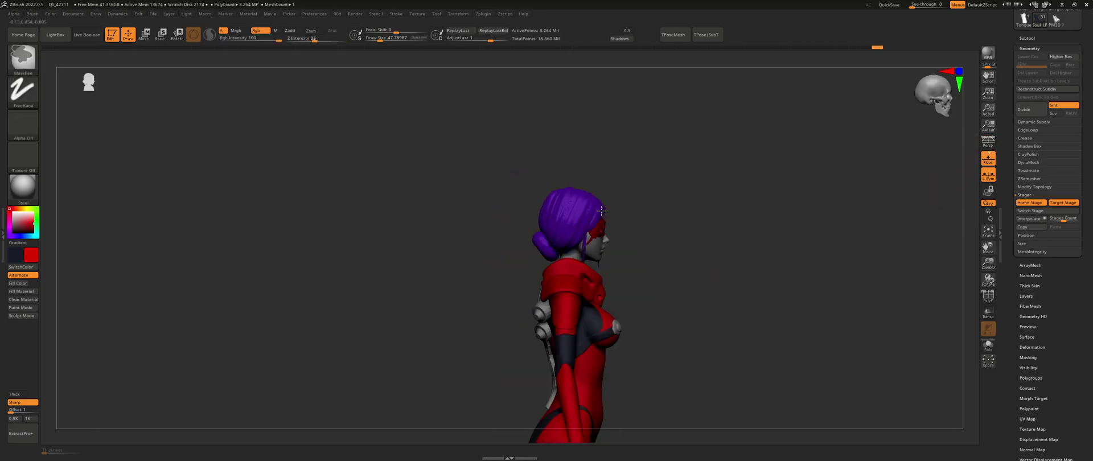
pyautogui.moveTo(728, 270); pyautogui.dragTo(665, 285)
pyautogui.keyDown('alt'); pyautogui.moveTo(665, 296); pyautogui.dragTo(735, 207); pyautogui.keyUp('alt')
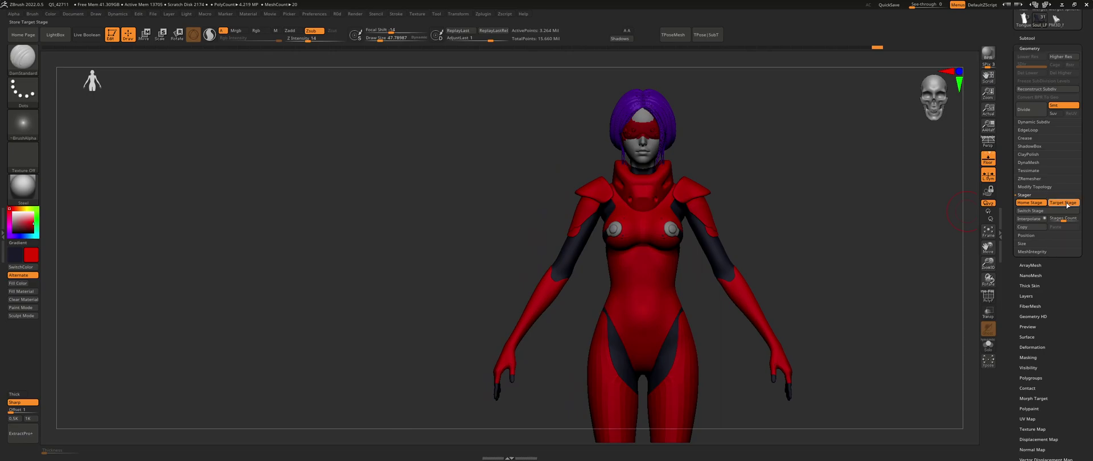
pyautogui.click(988, 345)
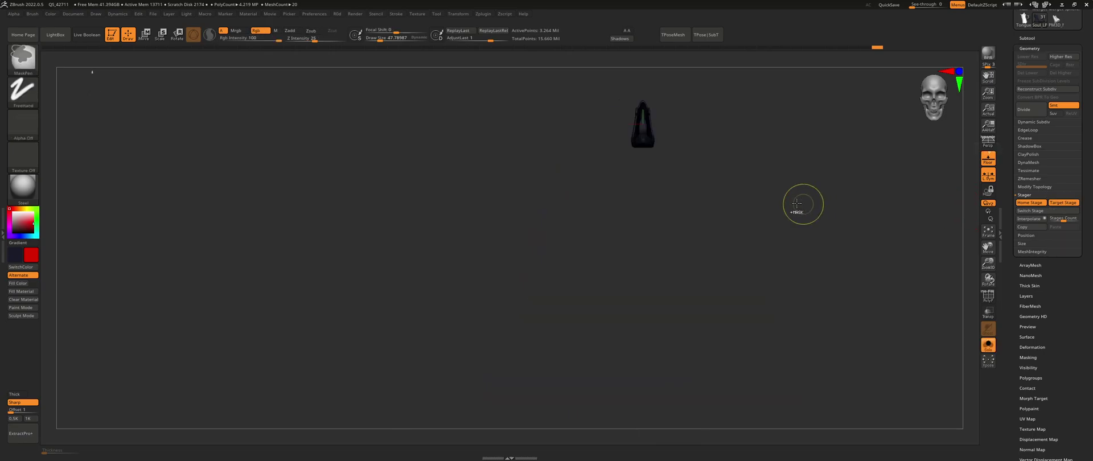
# Examine the isolated shoe against the world axes from the front, side and other angles
pyautogui.keyDown('alt'); pyautogui.moveTo(802, 203); pyautogui.dragTo(790, 277); pyautogui.keyUp('alt')
pyautogui.keyDown('ctrl'); pyautogui.moveTo(790, 278); pyautogui.dragTo(706, 192, button='right'); pyautogui.keyUp('ctrl')
pyautogui.moveTo(705, 193); pyautogui.dragTo(681, 212)
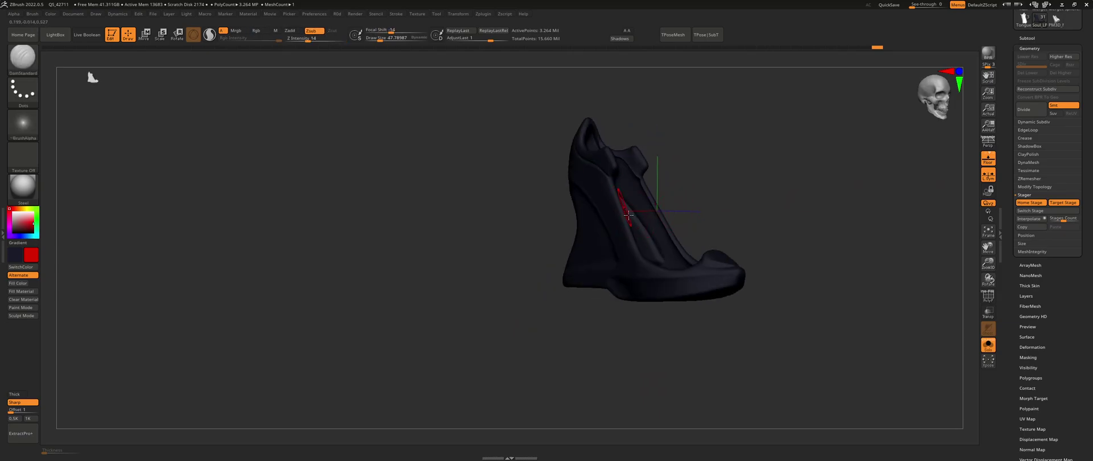
pyautogui.moveTo(629, 215); pyautogui.dragTo(685, 266, button='right')
pyautogui.moveTo(684, 266)
pyautogui.mouseDown(button='right')
pyautogui.moveTo(647, 241)
pyautogui.moveTo(659, 236)
pyautogui.moveTo(654, 267)
pyautogui.mouseUp(button='right')
pyautogui.keyDown('alt'); pyautogui.moveTo(641, 214); pyautogui.dragTo(663, 252, button='right'); pyautogui.keyUp('alt')
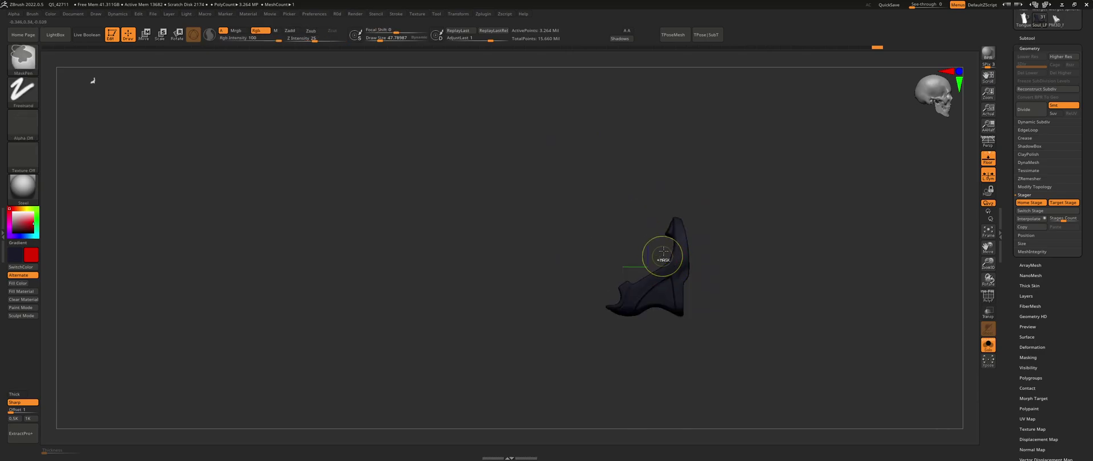
pyautogui.moveTo(663, 252)
pyautogui.mouseDown()
pyautogui.moveTo(660, 292)
pyautogui.moveTo(732, 249)
pyautogui.moveTo(655, 272)
pyautogui.mouseUp()
pyautogui.moveTo(699, 286)
pyautogui.keyDown('alt'); pyautogui.mouseDown(button='right')
pyautogui.moveTo(701, 265)
pyautogui.moveTo(679, 279)
pyautogui.moveTo(701, 290)
pyautogui.mouseUp(button='right'); pyautogui.keyUp('alt')
pyautogui.moveTo(701, 290)
pyautogui.mouseDown(button='right')
pyautogui.moveTo(648, 279)
pyautogui.moveTo(658, 276)
pyautogui.mouseUp(button='right')
# Switch to 3DCoat and examine the shoe's retopology mesh from the side and along the sole's centre edge
pyautogui.hotkey('alt', 'Tab')
pyautogui.hotkey('alt', 'Tab')
pyautogui.moveTo(618, 205); pyautogui.dragTo(729, 256)
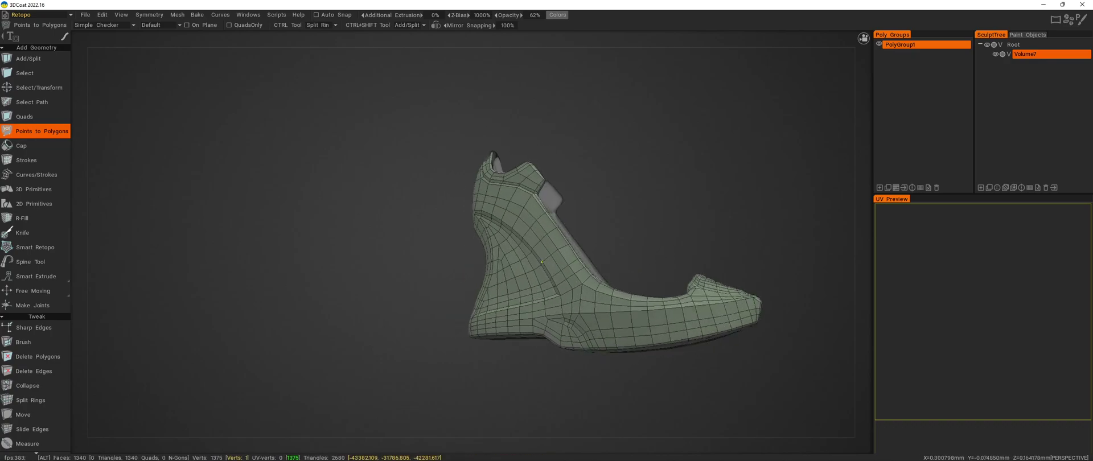
pyautogui.click(177, 16)
pyautogui.keyDown('alt'); pyautogui.moveTo(467, 112); pyautogui.dragTo(451, 65); pyautogui.keyUp('alt')
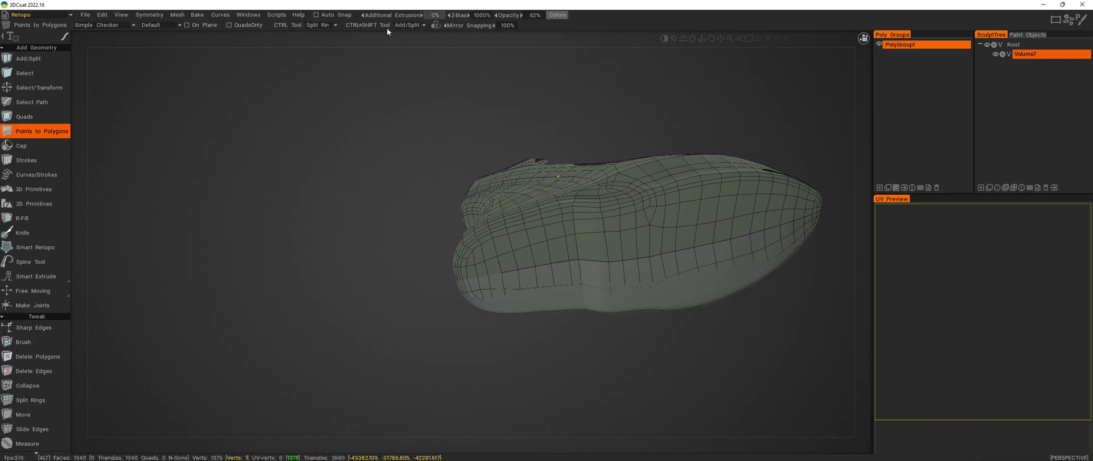
pyautogui.keyDown('alt'); pyautogui.moveTo(387, 28); pyautogui.dragTo(408, 120); pyautogui.keyUp('alt')
pyautogui.keyDown('alt'); pyautogui.moveTo(455, 188); pyautogui.dragTo(416, 122, button='middle'); pyautogui.keyUp('alt')
pyautogui.keyDown('alt'); pyautogui.moveTo(416, 122); pyautogui.dragTo(484, 148, button='right'); pyautogui.keyUp('alt')
pyautogui.keyDown('alt'); pyautogui.moveTo(483, 148); pyautogui.dragTo(501, 40); pyautogui.keyUp('alt')
pyautogui.keyDown('alt'); pyautogui.moveTo(513, 62); pyautogui.dragTo(543, 345, button='middle'); pyautogui.keyUp('alt')
pyautogui.click(572, 175)
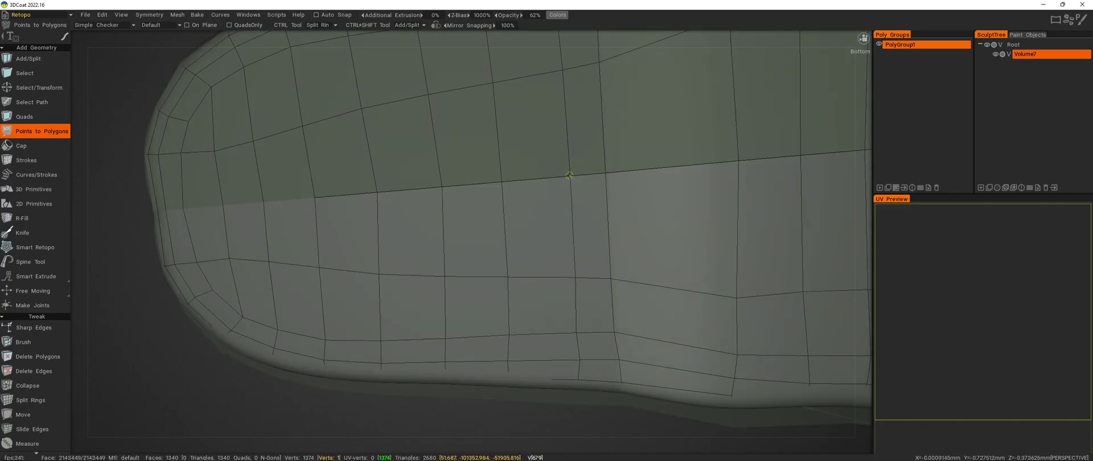
pyautogui.rightClick(570, 179)
pyautogui.keyDown('alt'); pyautogui.moveTo(521, 167); pyautogui.dragTo(444, 273, button='middle'); pyautogui.keyUp('alt')
pyautogui.keyDown('alt'); pyautogui.moveTo(444, 273); pyautogui.dragTo(483, 193, button='right'); pyautogui.keyUp('alt')
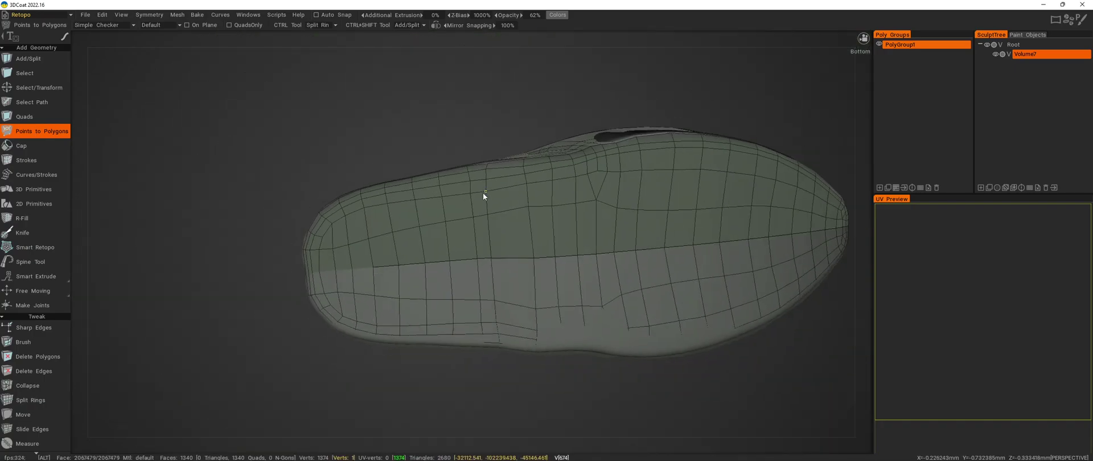
# Apply symmetry to all layers of the shoe's retopology mesh
pyautogui.keyDown('alt'); pyautogui.moveTo(483, 192); pyautogui.dragTo(530, 237); pyautogui.keyUp('alt')
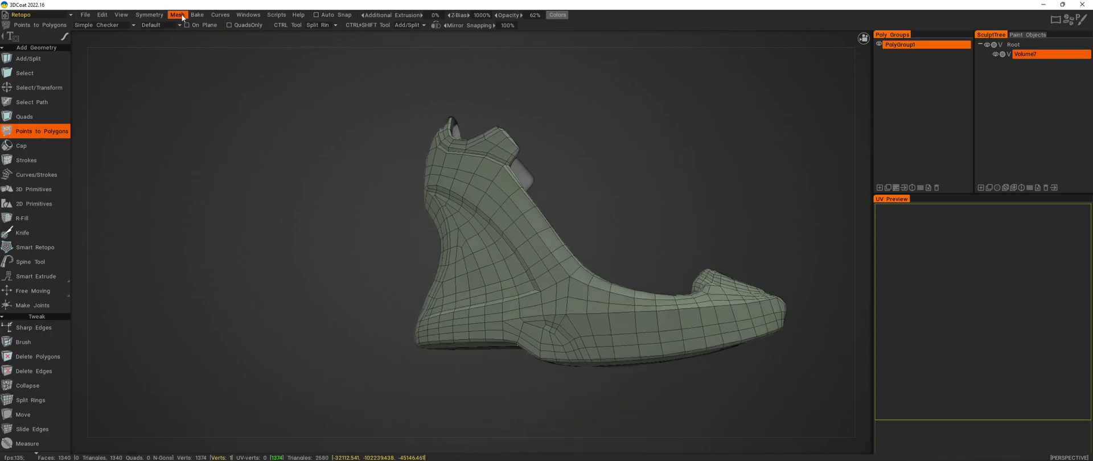
pyautogui.click(183, 17)
pyautogui.click(196, 90)
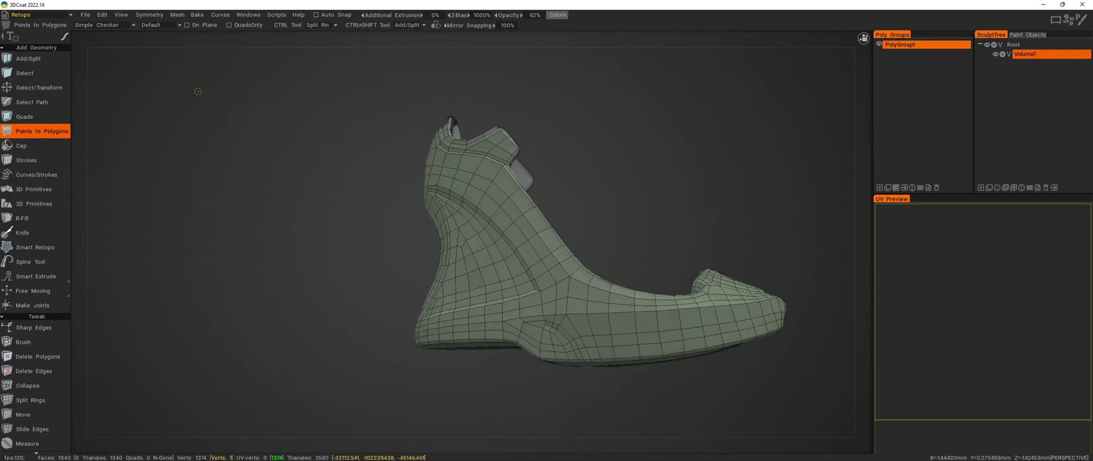
pyautogui.keyDown('alt'); pyautogui.moveTo(546, 165); pyautogui.dragTo(455, 197); pyautogui.keyUp('alt')
# Export the retopologised shoe as an OBJ in the Shoes folder, overwriting Soul_LP
pyautogui.click(175, 14)
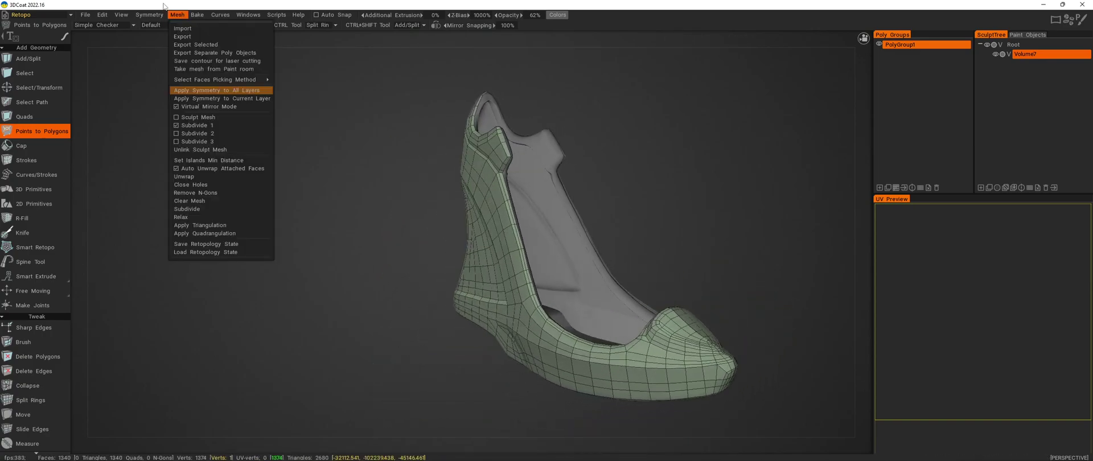
pyautogui.click(182, 35)
pyautogui.click(131, 90)
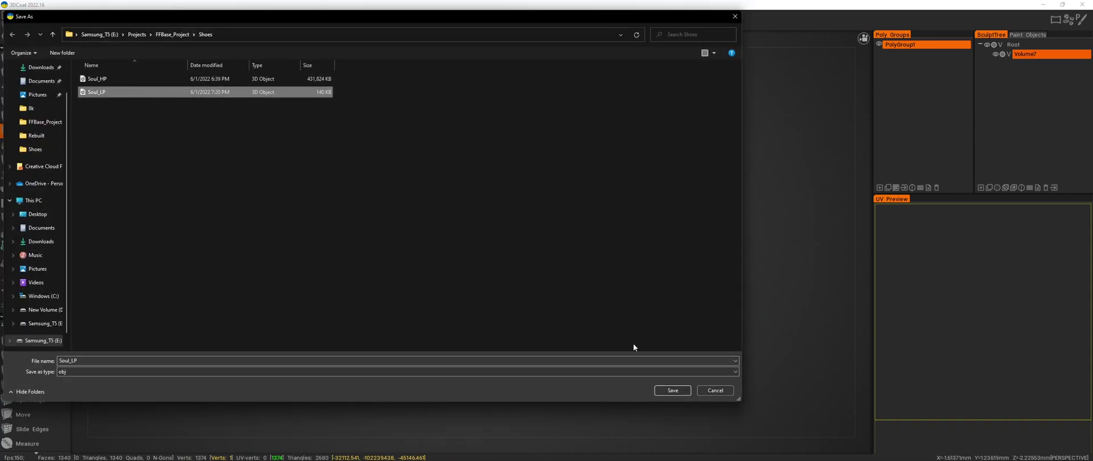
pyautogui.click(671, 390)
pyautogui.click(596, 301)
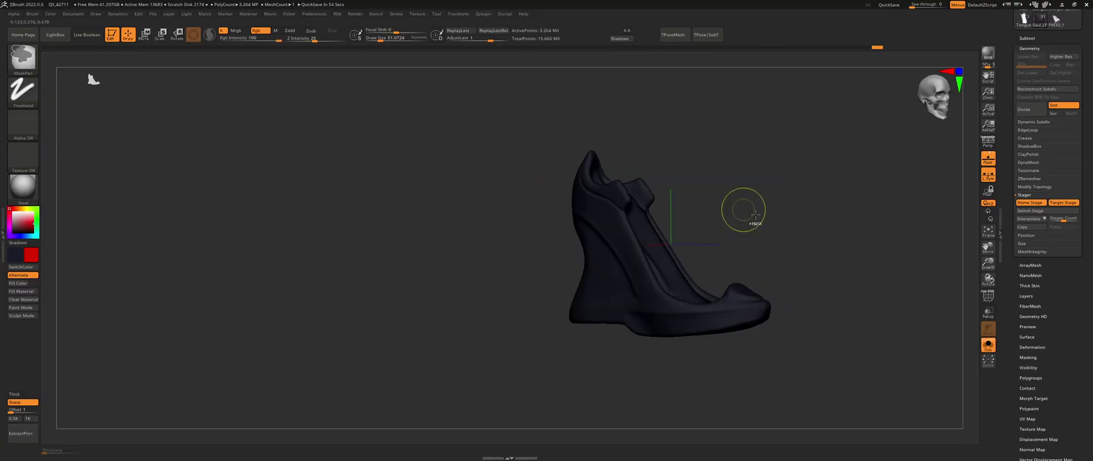
# Switch to ZBrush and import Soul_LP from the Shoes folder in place of the isolated shoe mesh
pyautogui.keyDown('alt'); pyautogui.moveTo(751, 221); pyautogui.dragTo(731, 220); pyautogui.keyUp('alt')
pyautogui.keyDown('shift'); pyautogui.moveTo(732, 220); pyautogui.dragTo(717, 222); pyautogui.keyUp('shift')
pyautogui.keyDown('shift'); pyautogui.moveTo(717, 221); pyautogui.dragTo(678, 217, button='right'); pyautogui.keyUp('shift')
pyautogui.keyDown('ctrl'); pyautogui.moveTo(579, 203); pyautogui.dragTo(634, 222, button='right'); pyautogui.keyUp('ctrl')
pyautogui.moveTo(761, 215); pyautogui.dragTo(919, 172, button='right')
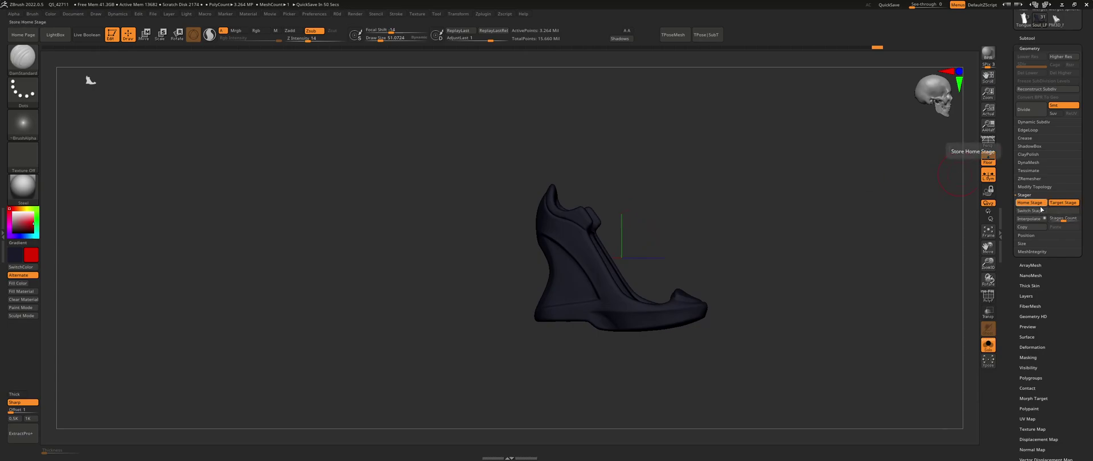
pyautogui.moveTo(1013, 104); pyautogui.dragTo(1022, 176)
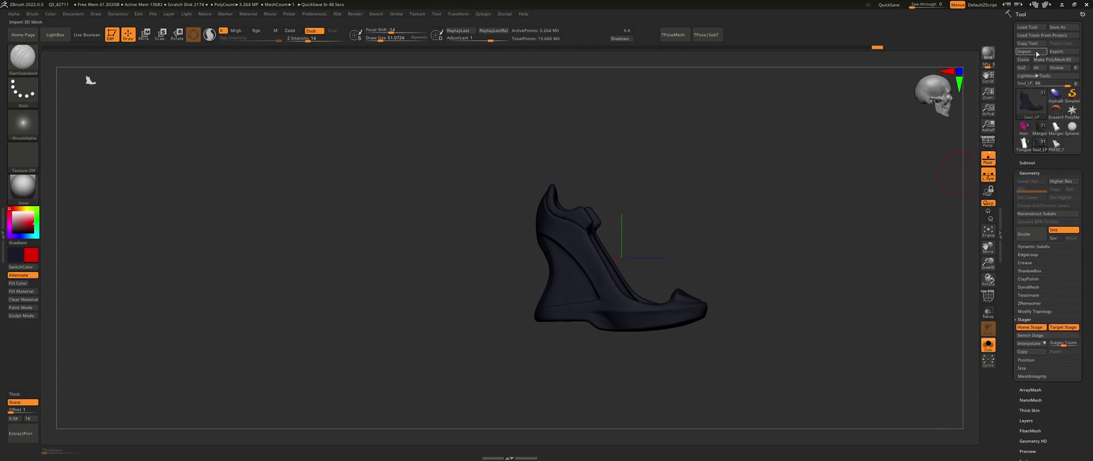
pyautogui.click(1029, 51)
pyautogui.click(364, 97)
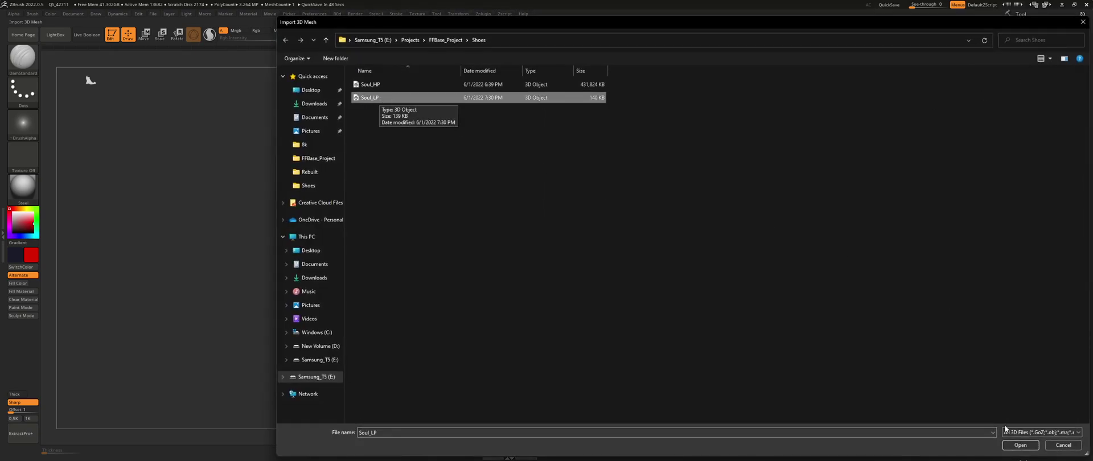
pyautogui.click(1021, 445)
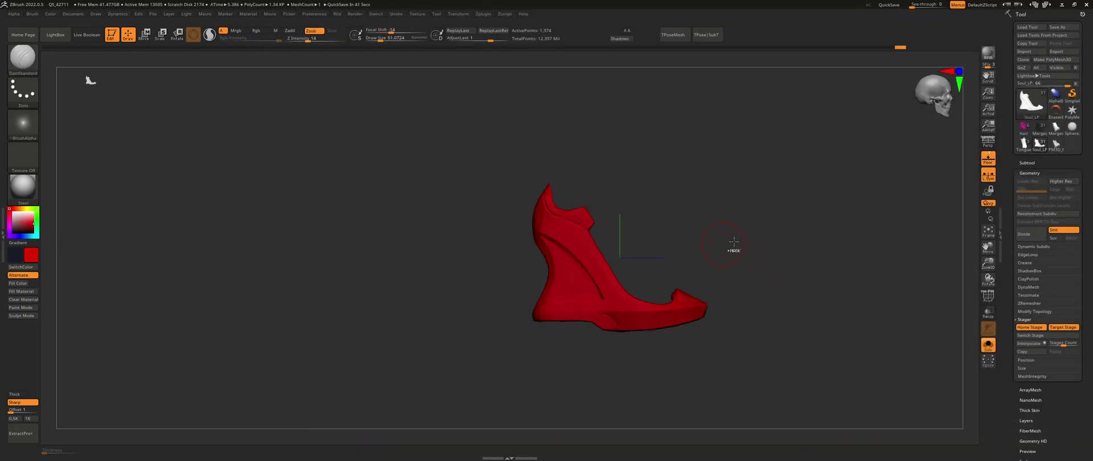
# Inspect the imported low-poly shoe, switch it to its other stage and show the whole character
pyautogui.hotkey('ctrl', 's')
pyautogui.hotkey('ctrl', 's')
pyautogui.keyDown('ctrl'); pyautogui.moveTo(753, 245); pyautogui.dragTo(549, 242, button='right'); pyautogui.keyUp('ctrl')
pyautogui.keyDown('alt'); pyautogui.moveTo(549, 242); pyautogui.dragTo(633, 254, button='right'); pyautogui.keyUp('alt')
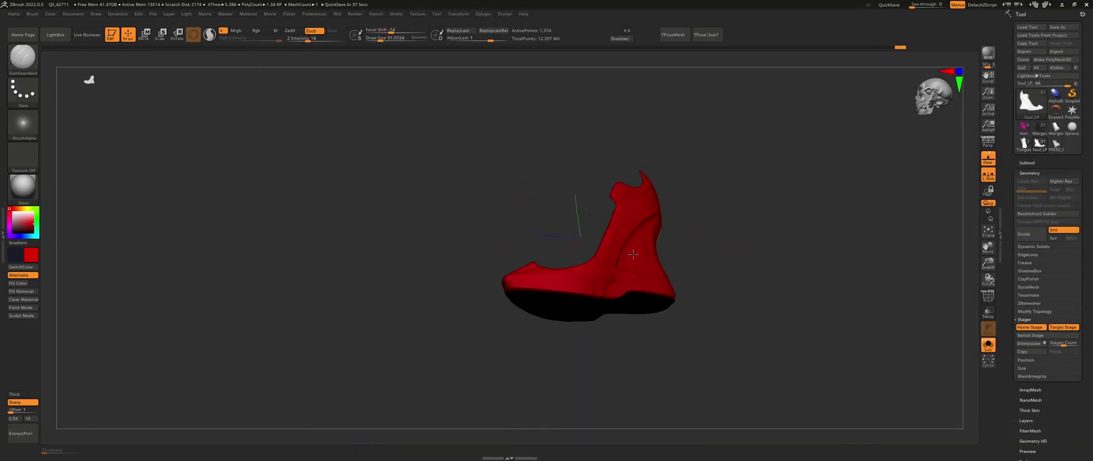
pyautogui.moveTo(633, 255); pyautogui.dragTo(707, 272)
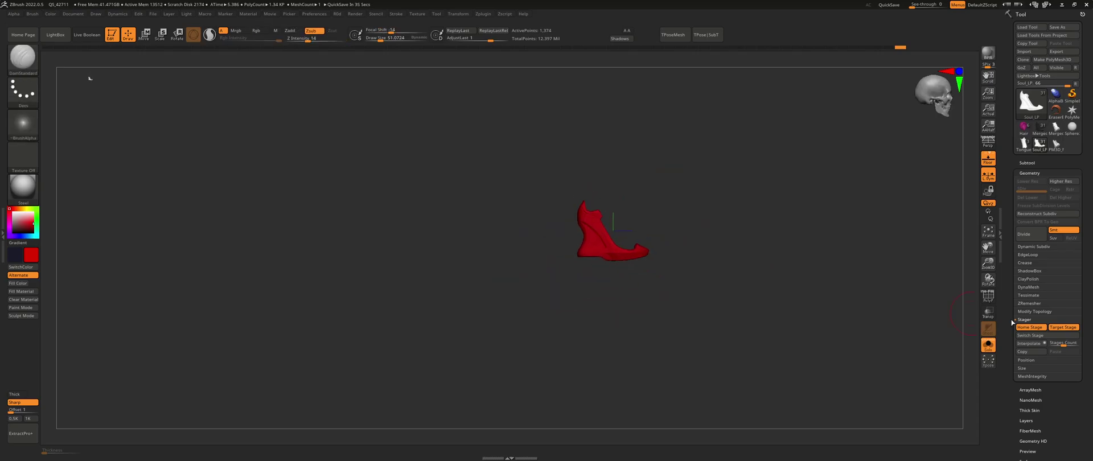
pyautogui.click(1042, 337)
pyautogui.hotkey('ctrl', 's')
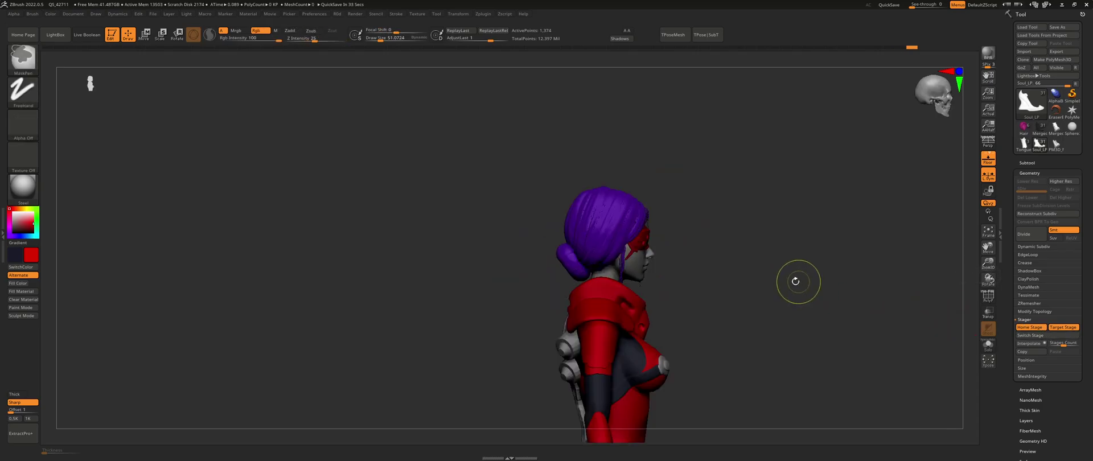
# Examine the shoes in place on the character's feet and isolate the low-poly shoe
pyautogui.keyDown('alt'); pyautogui.moveTo(795, 280); pyautogui.dragTo(789, 79, button='right'); pyautogui.keyUp('alt')
pyautogui.keyDown('alt'); pyautogui.moveTo(698, 427); pyautogui.dragTo(682, 287, button='right'); pyautogui.keyUp('alt')
pyautogui.moveTo(672, 321); pyautogui.dragTo(779, 263)
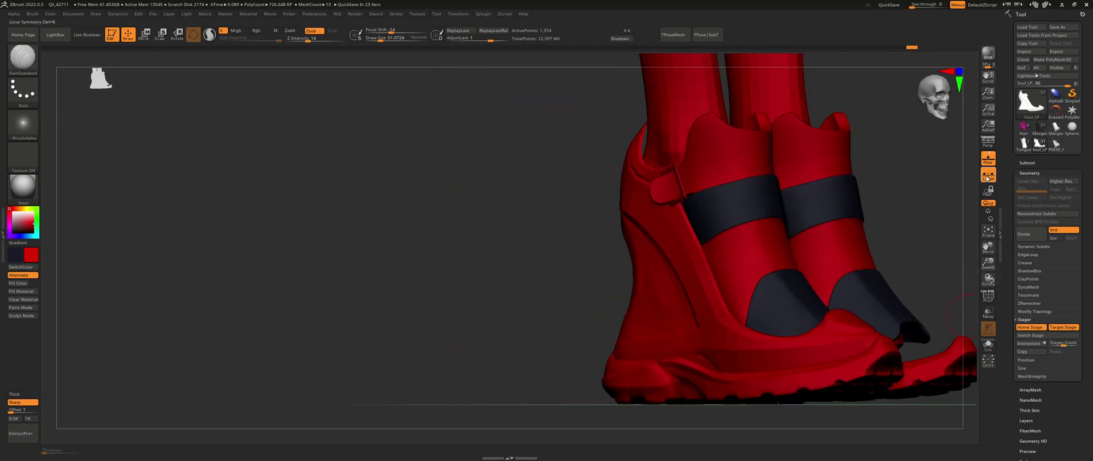
pyautogui.click(1026, 174)
pyautogui.moveTo(709, 228); pyautogui.dragTo(725, 247, button='right')
pyautogui.hotkey('shift', 's')
pyautogui.moveTo(725, 246); pyautogui.dragTo(720, 238)
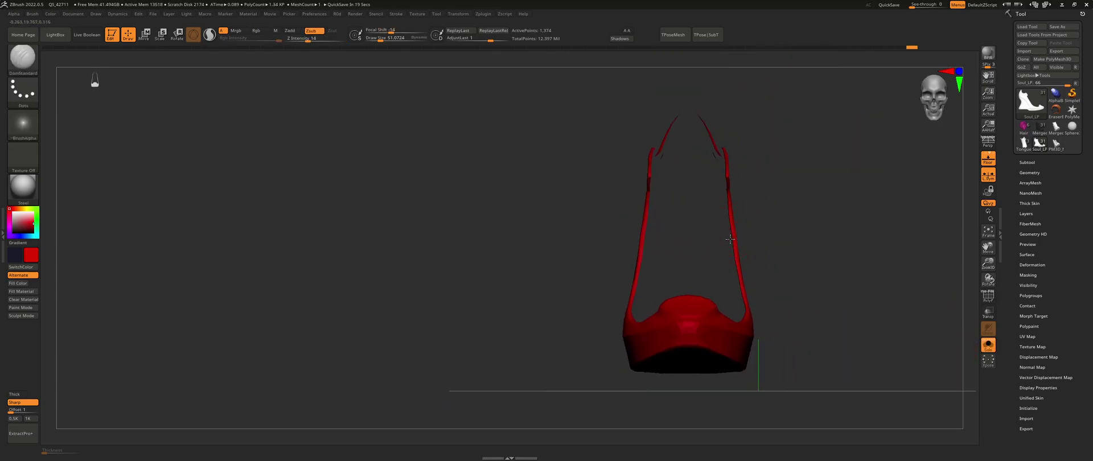
# Turn on Array Mesh for the isolated low-poly shoe to make a second copy with X mirroring
pyautogui.moveTo(771, 295); pyautogui.dragTo(704, 183)
pyautogui.keyDown('alt'); pyautogui.moveTo(706, 298); pyautogui.dragTo(686, 201); pyautogui.keyUp('alt')
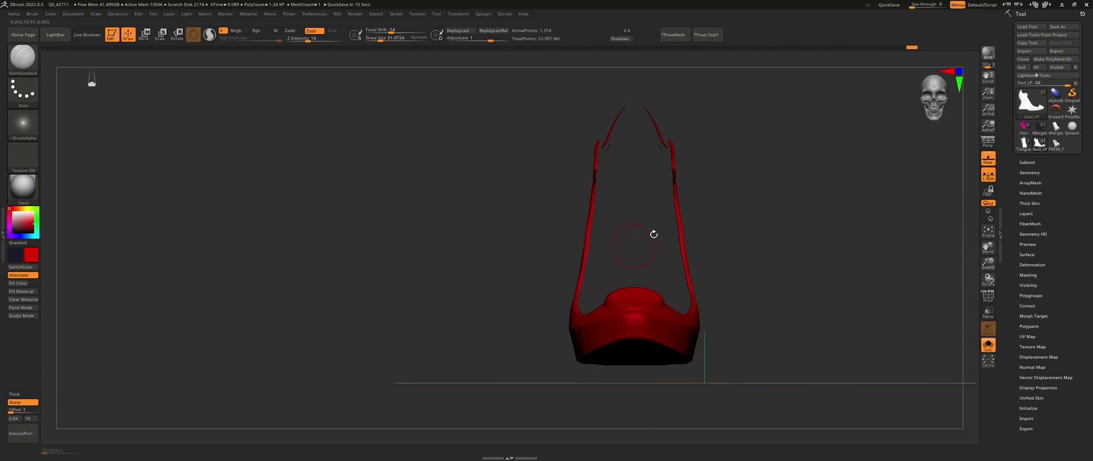
pyautogui.moveTo(653, 234); pyautogui.dragTo(731, 219)
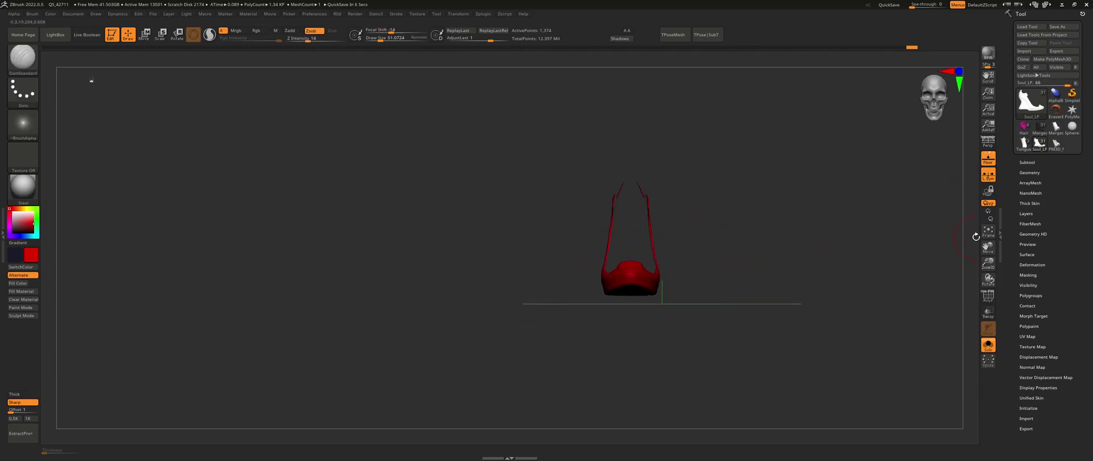
pyautogui.click(1031, 182)
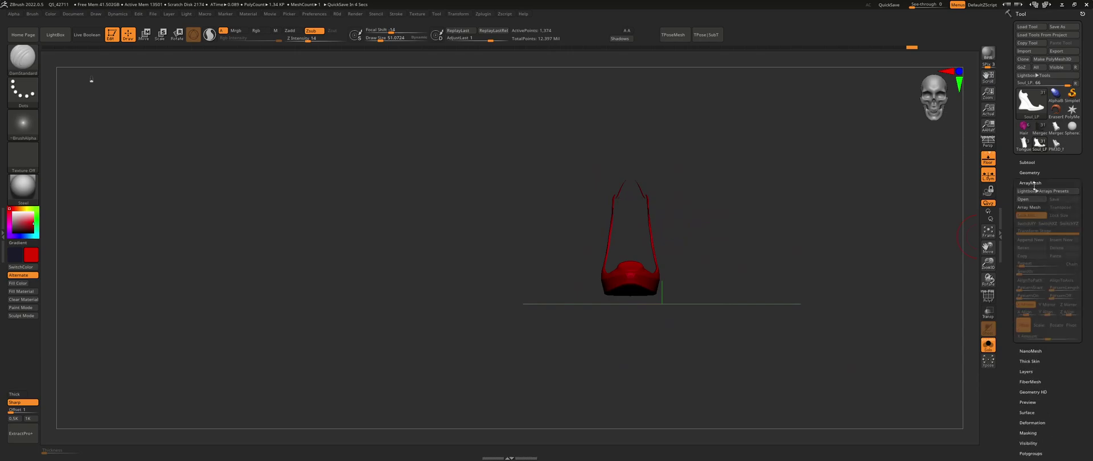
pyautogui.click(1029, 208)
pyautogui.moveTo(774, 223); pyautogui.dragTo(702, 273)
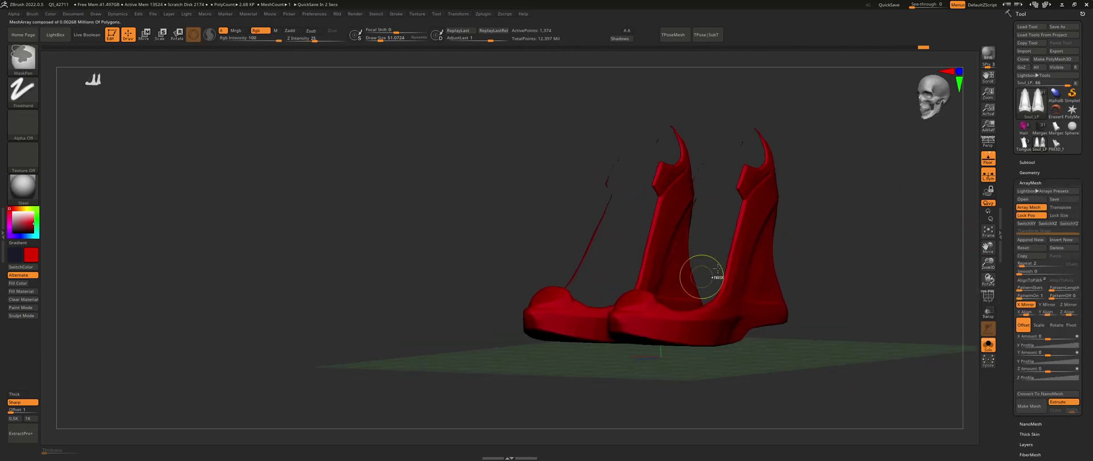